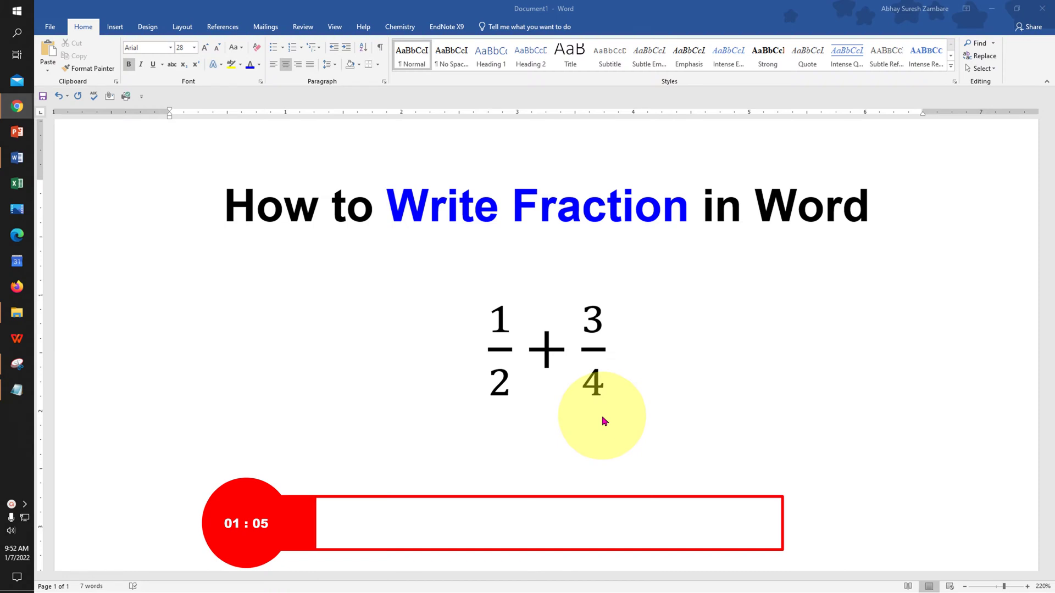
- Delete the 1/2 + 3/4 equation and bring up Word's built-in equation gallery
{"action": "left_click", "coordinate": [595, 381]}
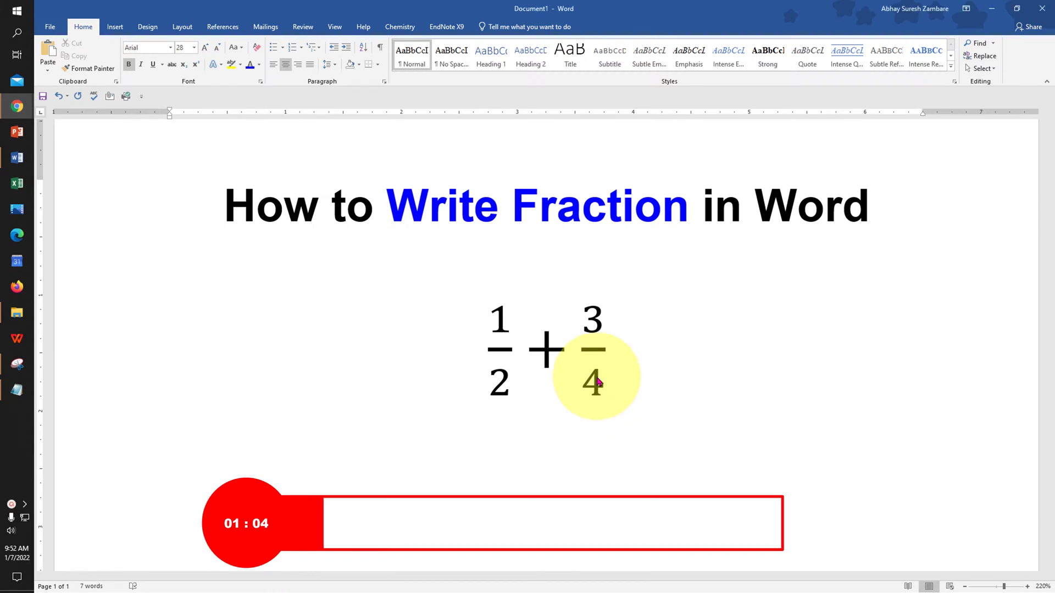
{"action": "left_click", "coordinate": [621, 341]}
{"action": "key", "text": "Delete"}
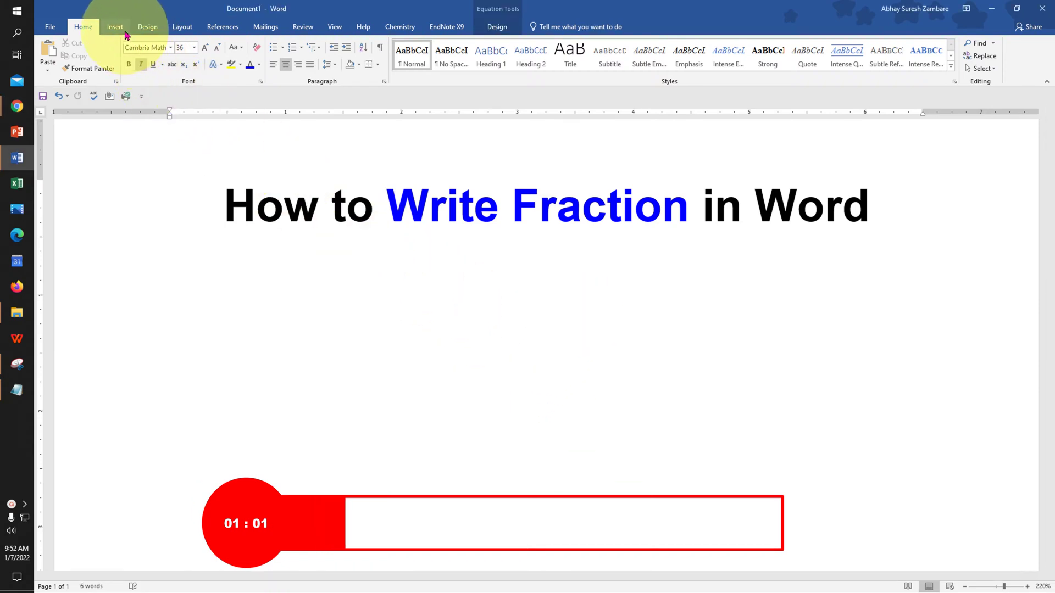
{"action": "left_click", "coordinate": [121, 29]}
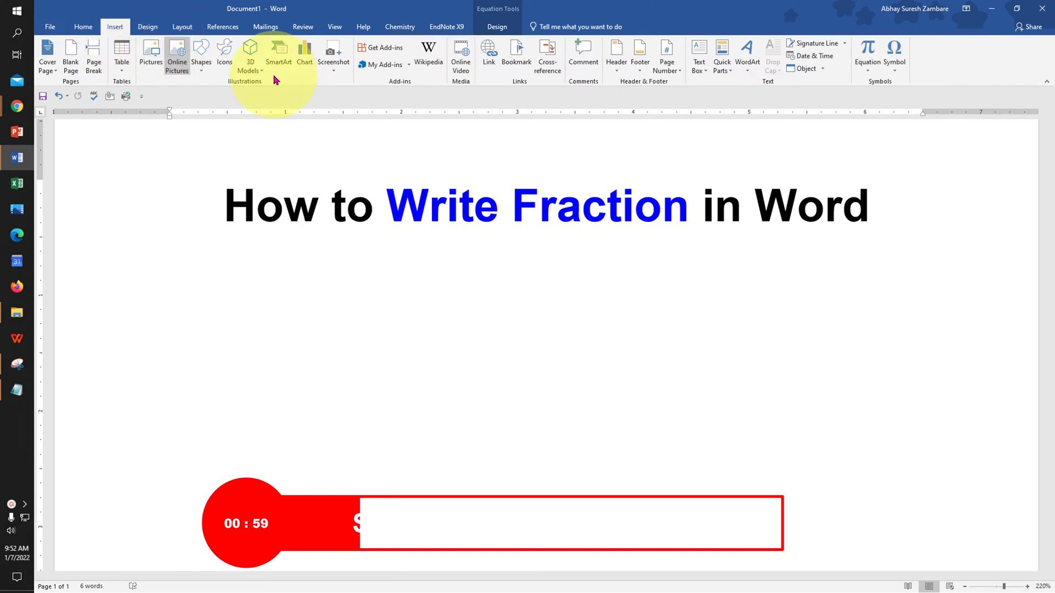
{"action": "left_click", "coordinate": [875, 73]}
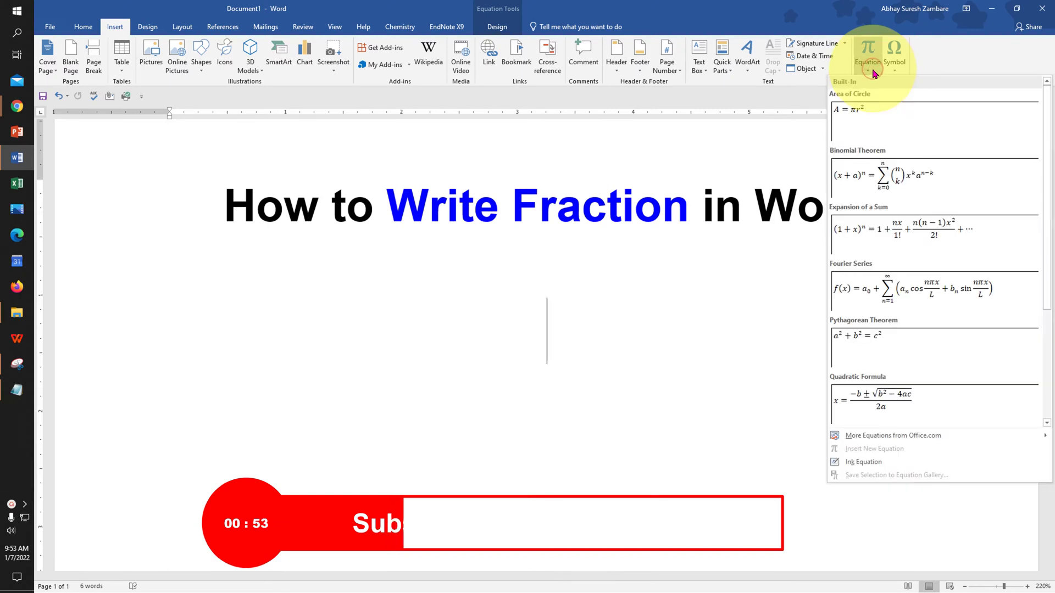
- Insert the Area of Circle equation (A = πr²), then delete its contents
{"action": "left_click", "coordinate": [875, 134]}
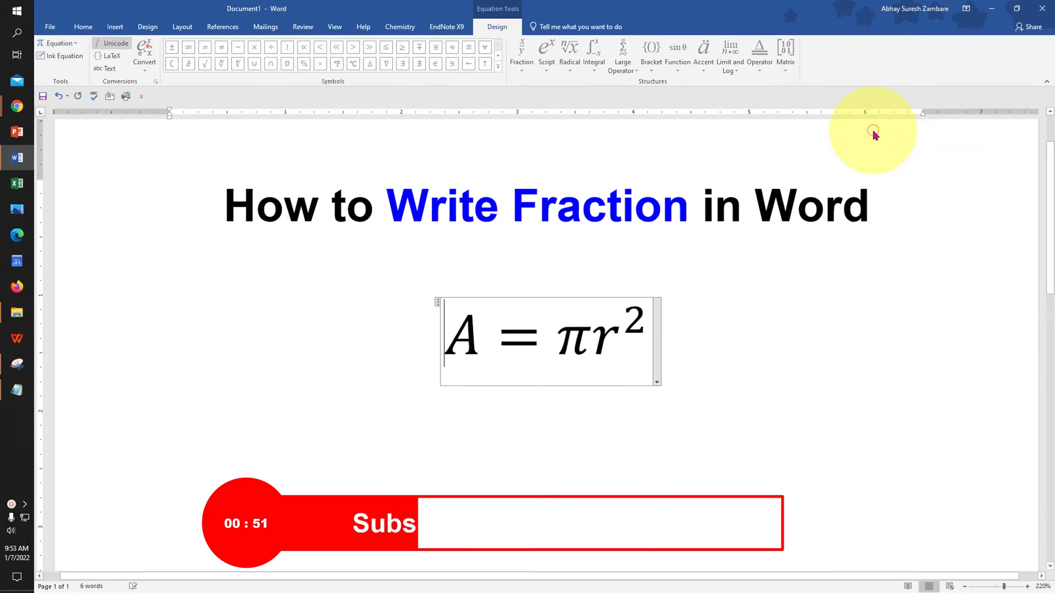
{"action": "left_click_drag", "start_coordinate": [454, 340], "coordinate": [651, 339]}
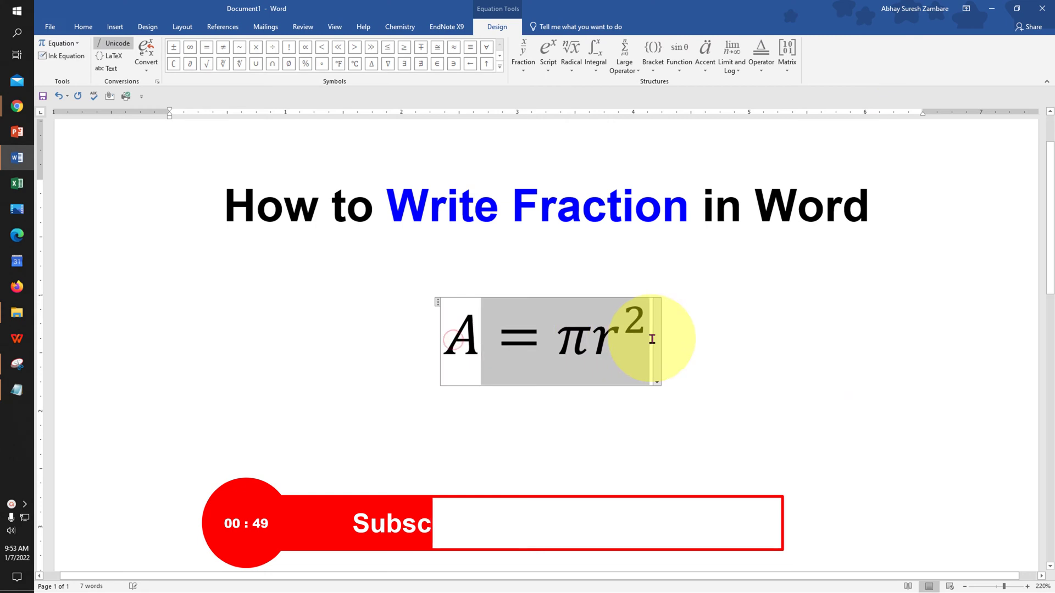
{"action": "key", "text": "Delete"}
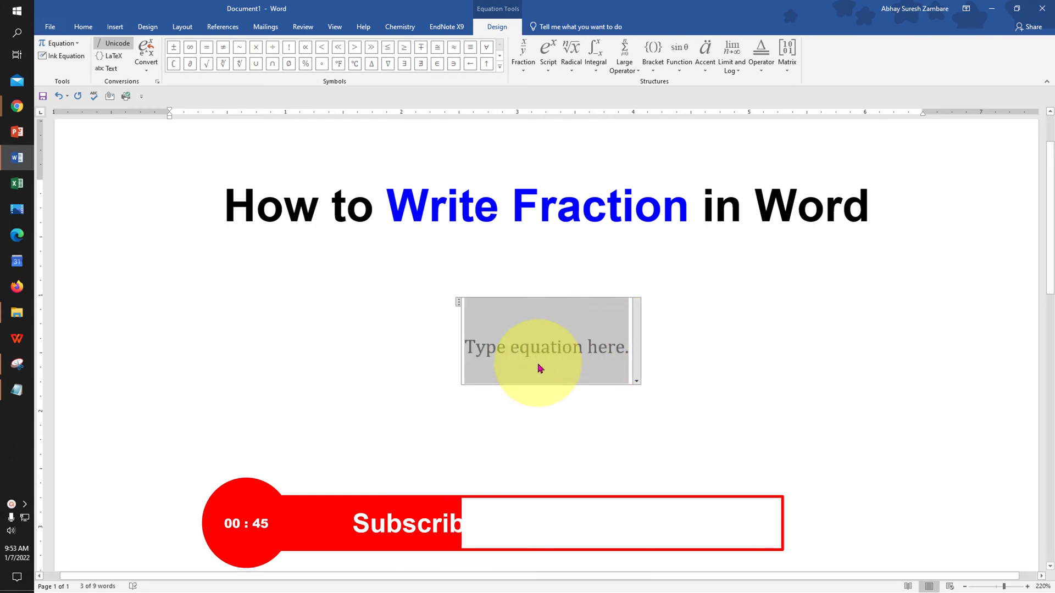
- Insert an empty Stacked Fraction from the Equation Design Fraction menu
{"action": "left_click", "coordinate": [521, 74]}
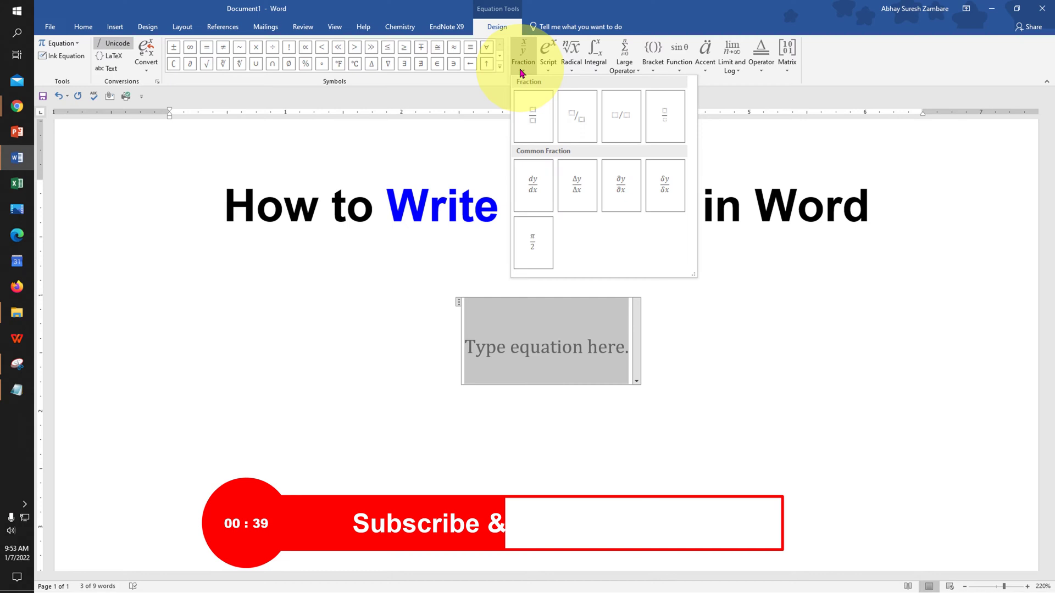
{"action": "left_click", "coordinate": [533, 126]}
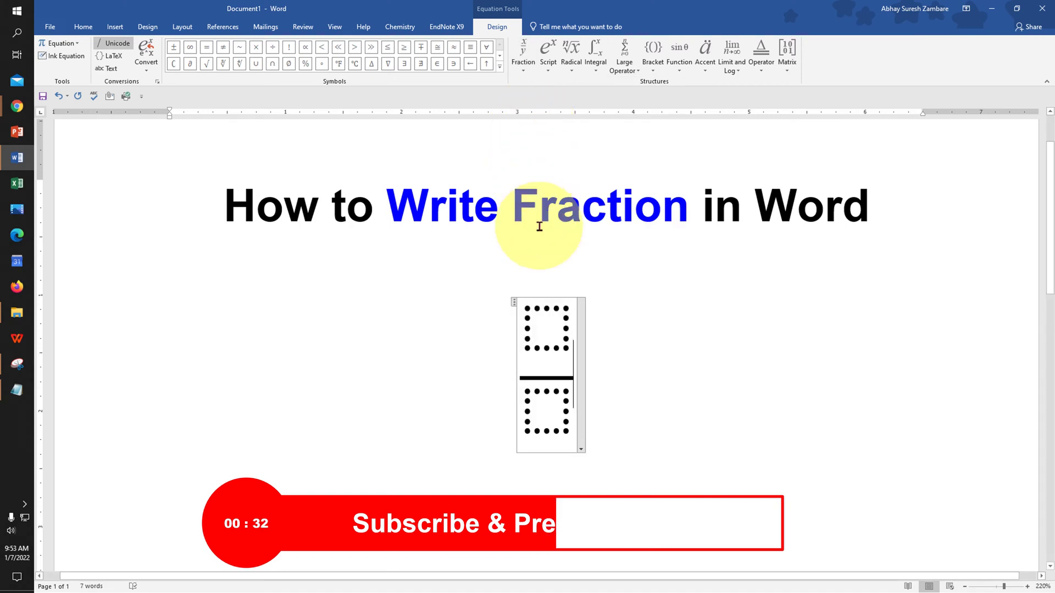
- Enter 1 in the numerator and 3 in the denominator of the fraction
{"action": "left_click", "coordinate": [553, 336]}
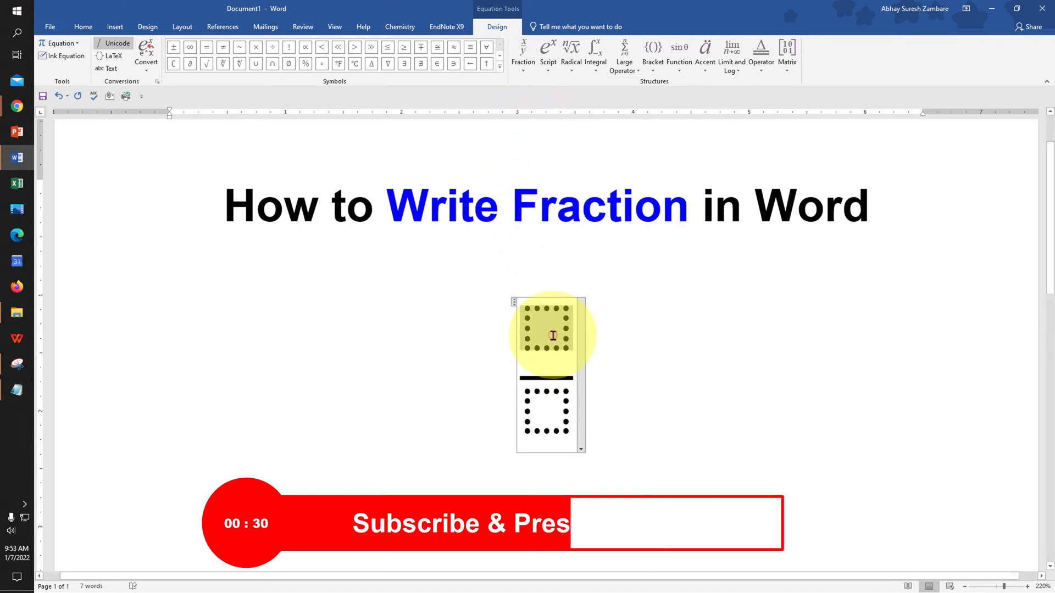
{"action": "type", "text": "1"}
{"action": "left_click", "coordinate": [554, 409]}
{"action": "type", "text": "3"}
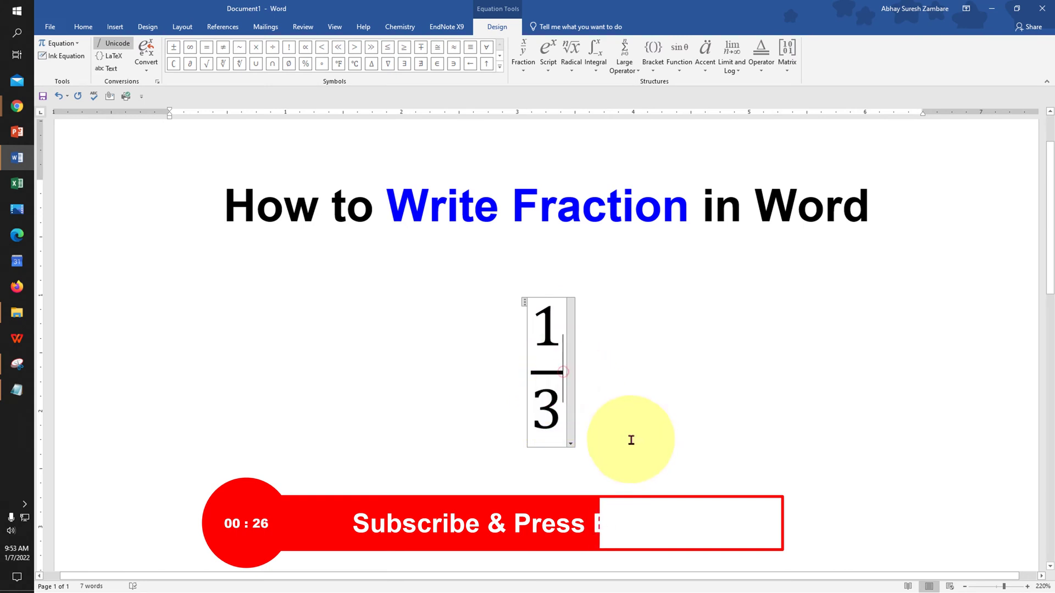
{"action": "left_click", "coordinate": [568, 379]}
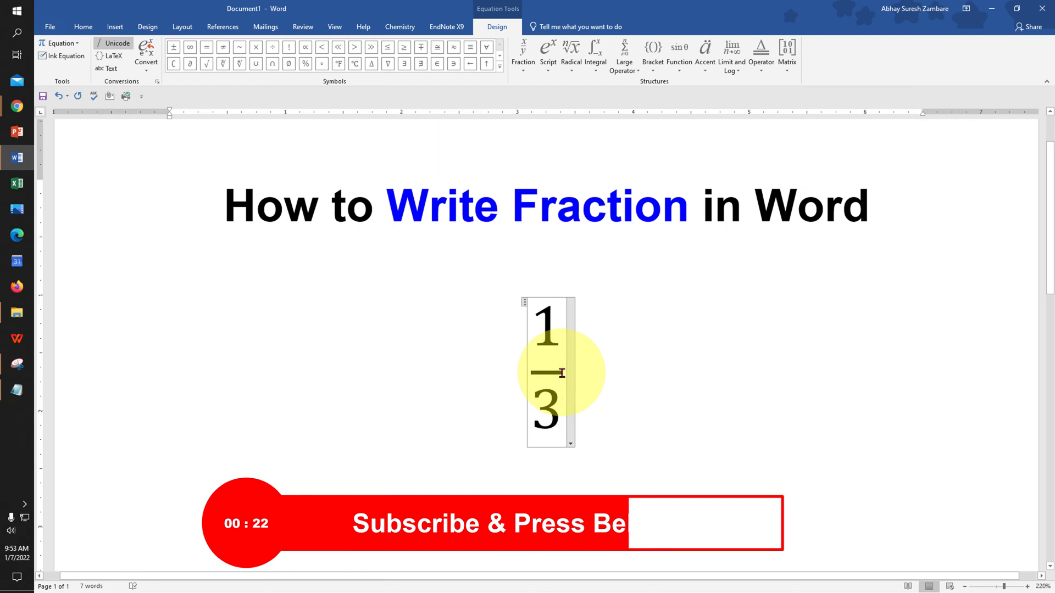
- Move the cursor past the 1/3 fraction and add a plus sign
{"action": "left_click", "coordinate": [575, 392]}
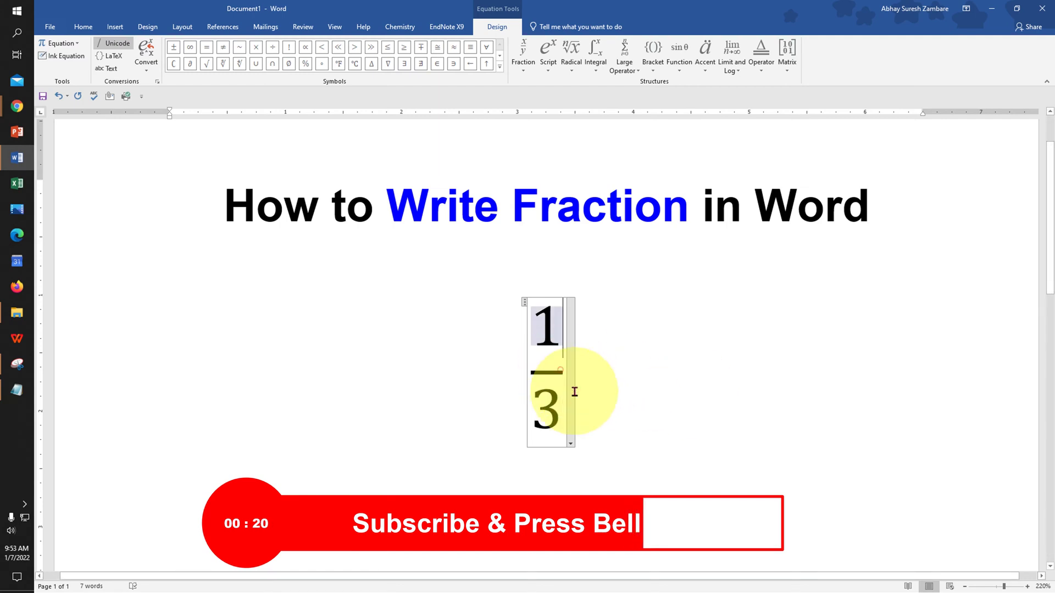
{"action": "key", "text": "Down"}
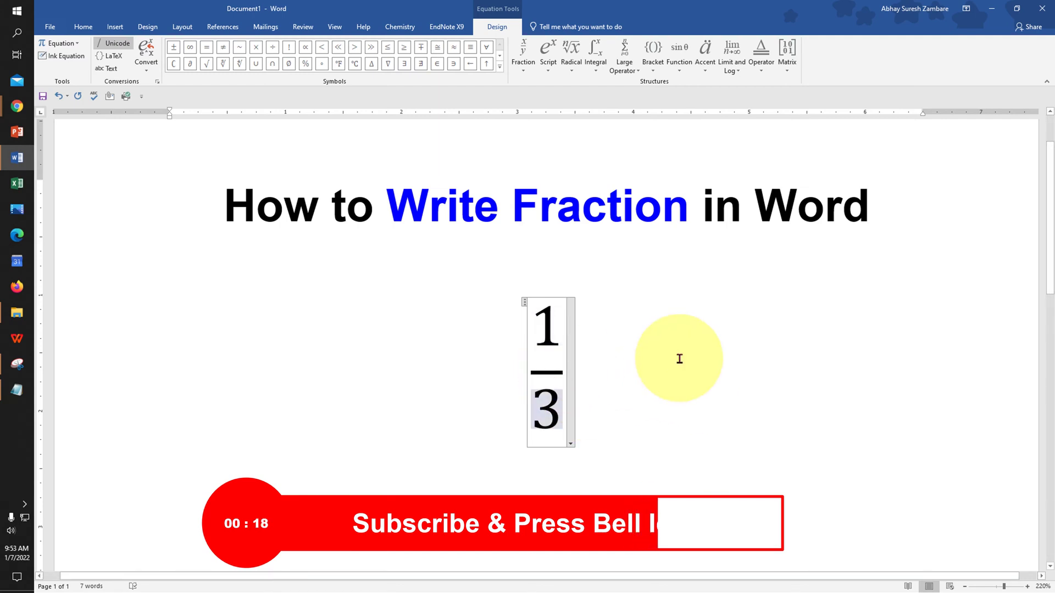
{"action": "key", "text": "Right"}
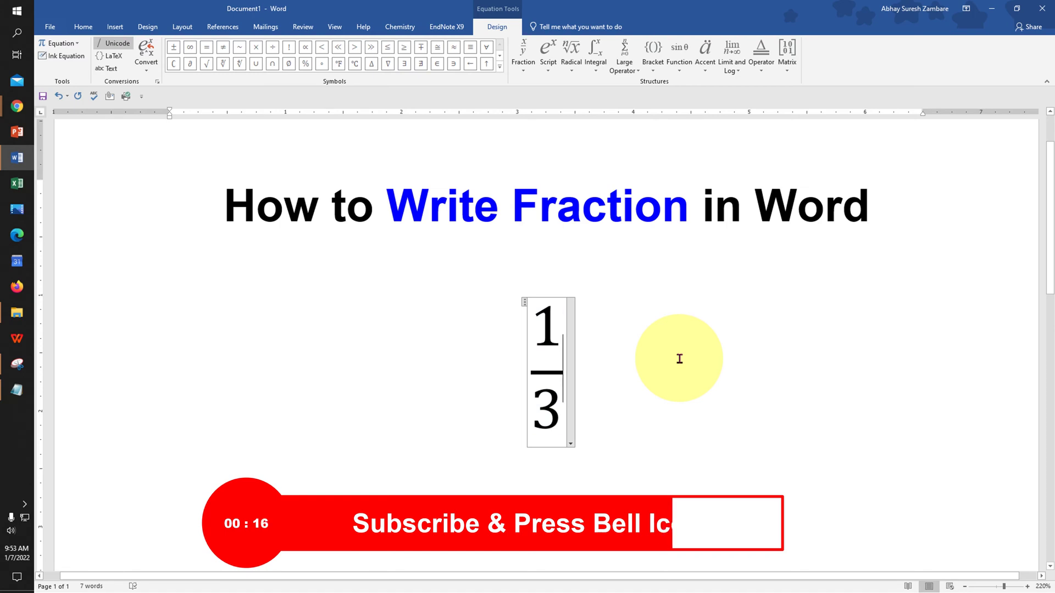
{"action": "type", "text": "+"}
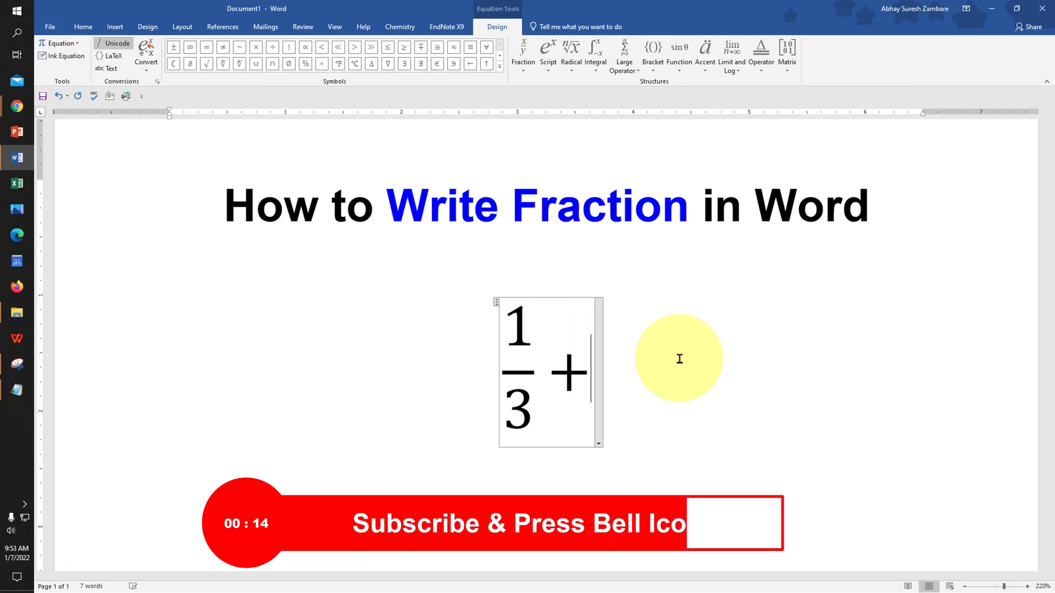
- Insert a second stacked fraction reading 2 over 3 and leave the equation
{"action": "left_click", "coordinate": [523, 67]}
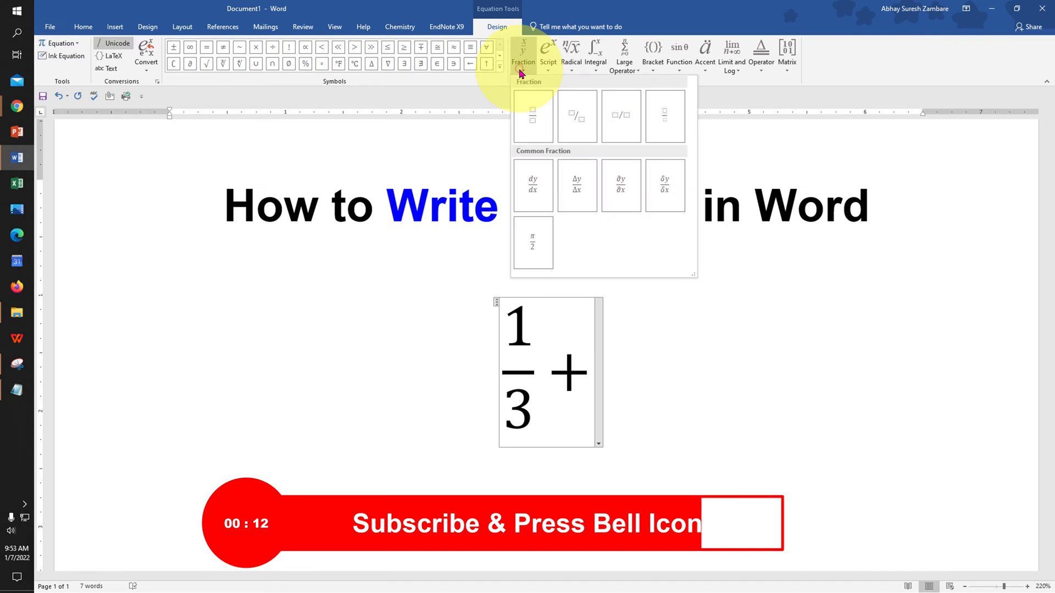
{"action": "left_click", "coordinate": [541, 125]}
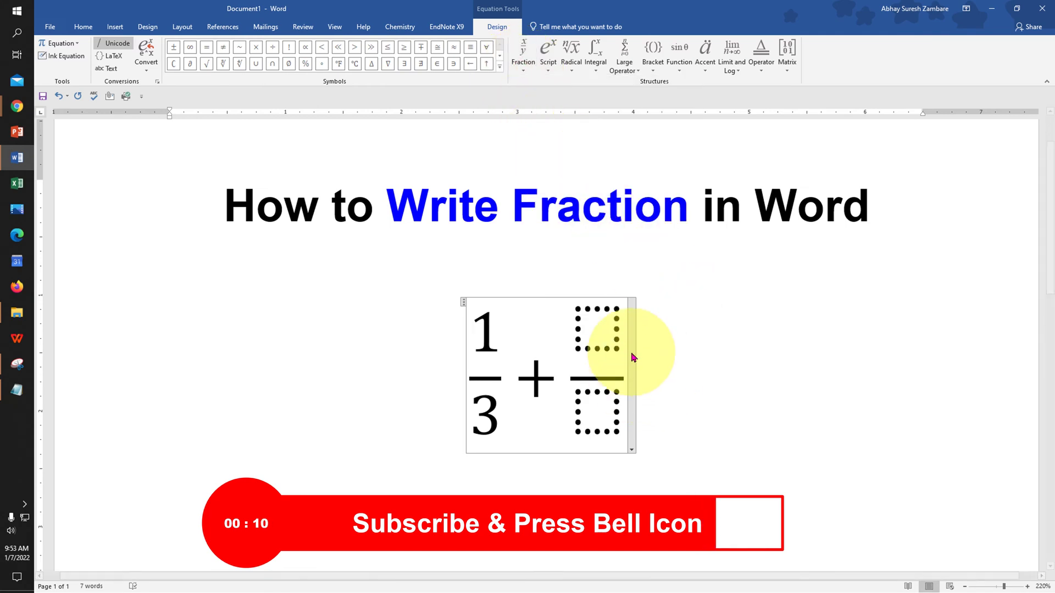
{"action": "left_click", "coordinate": [615, 328]}
{"action": "type", "text": "2"}
{"action": "left_click", "coordinate": [604, 422]}
{"action": "type", "text": "3"}
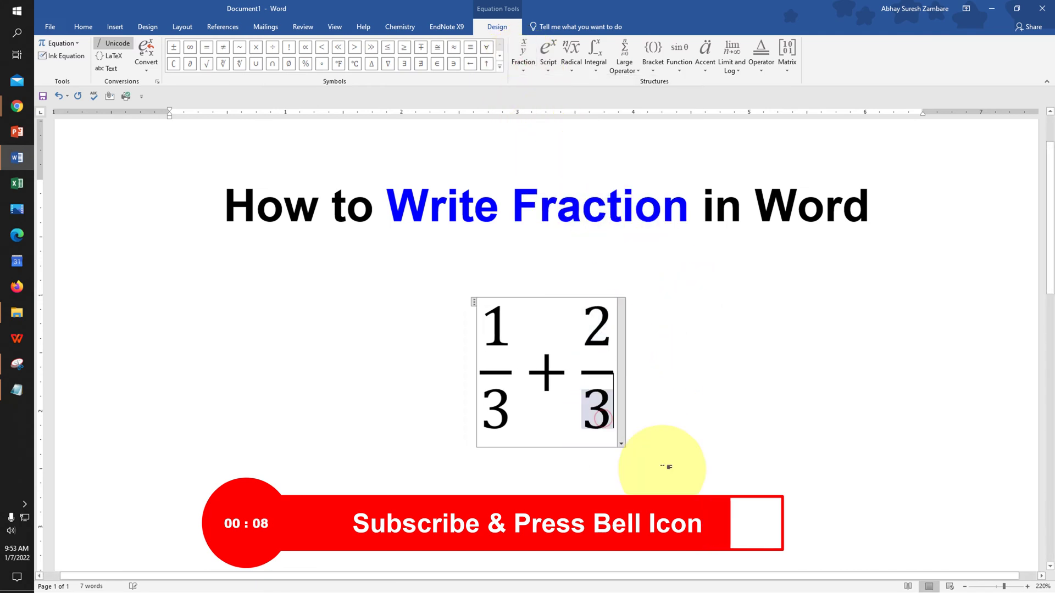
{"action": "left_click", "coordinate": [672, 452]}
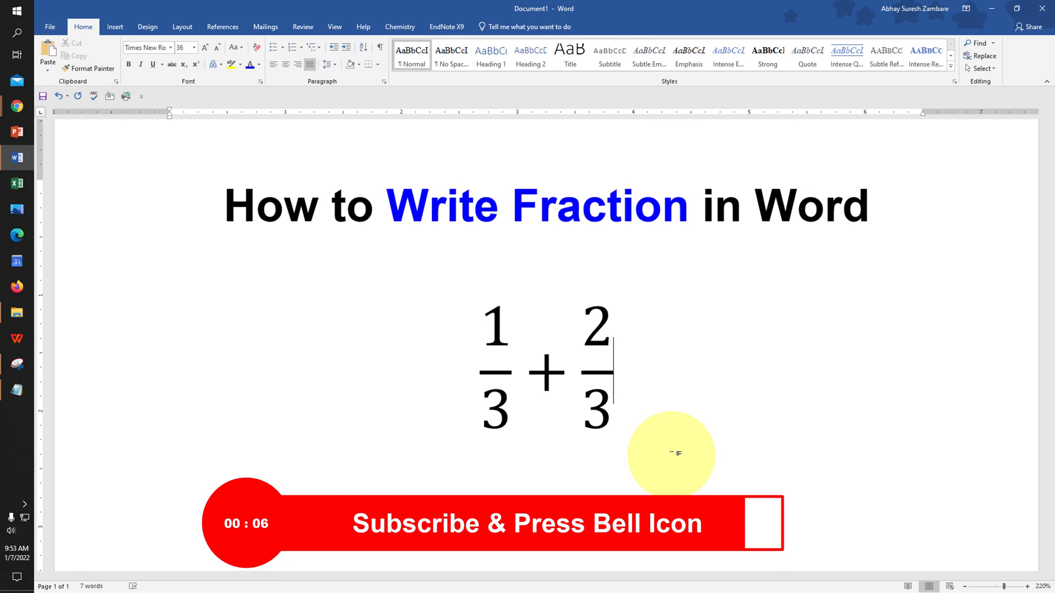